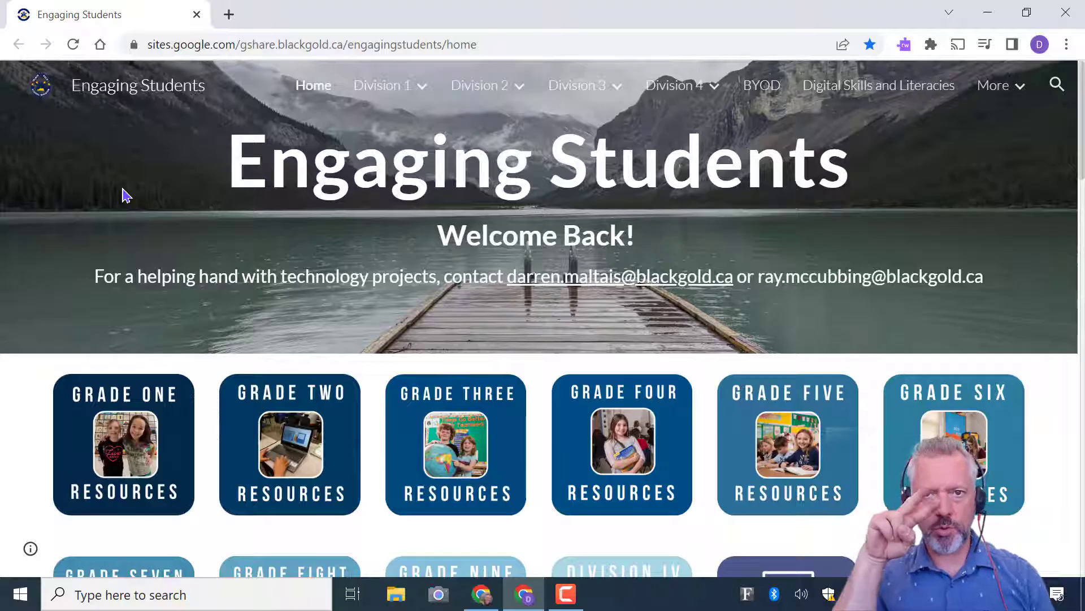
# Open a new Chrome tab and launch Classroom from the Google apps grid
pyautogui.scroll(-8, 126, 195)
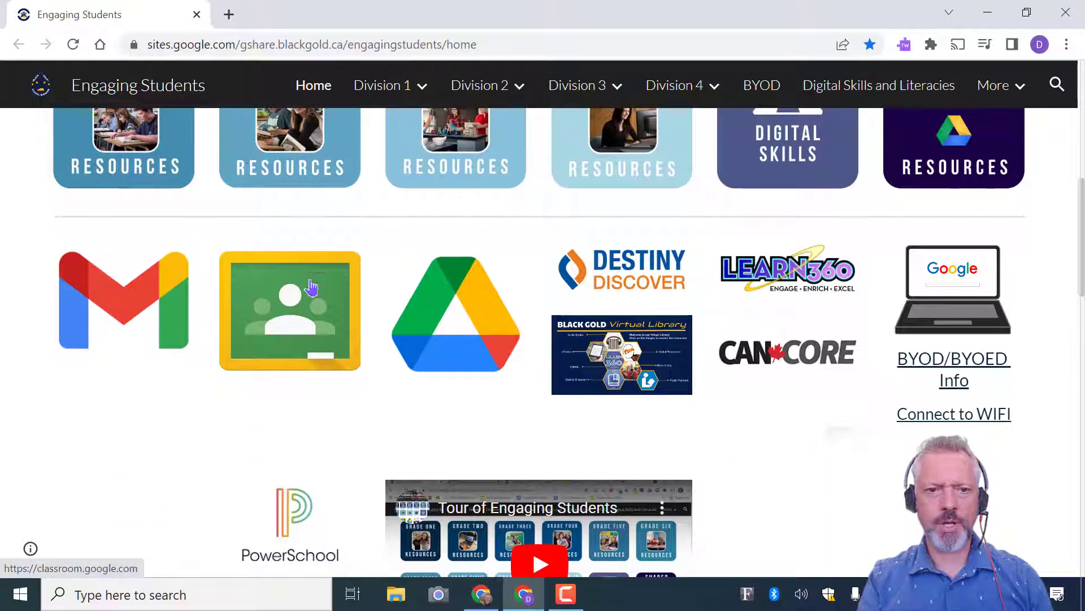
pyautogui.click(229, 15)
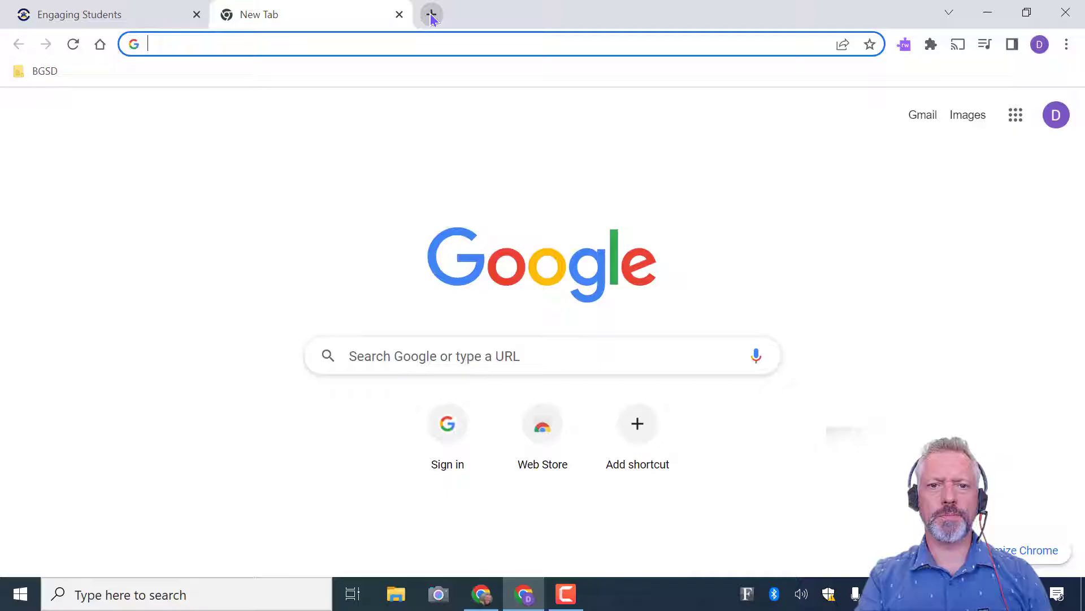
pyautogui.click(1015, 115)
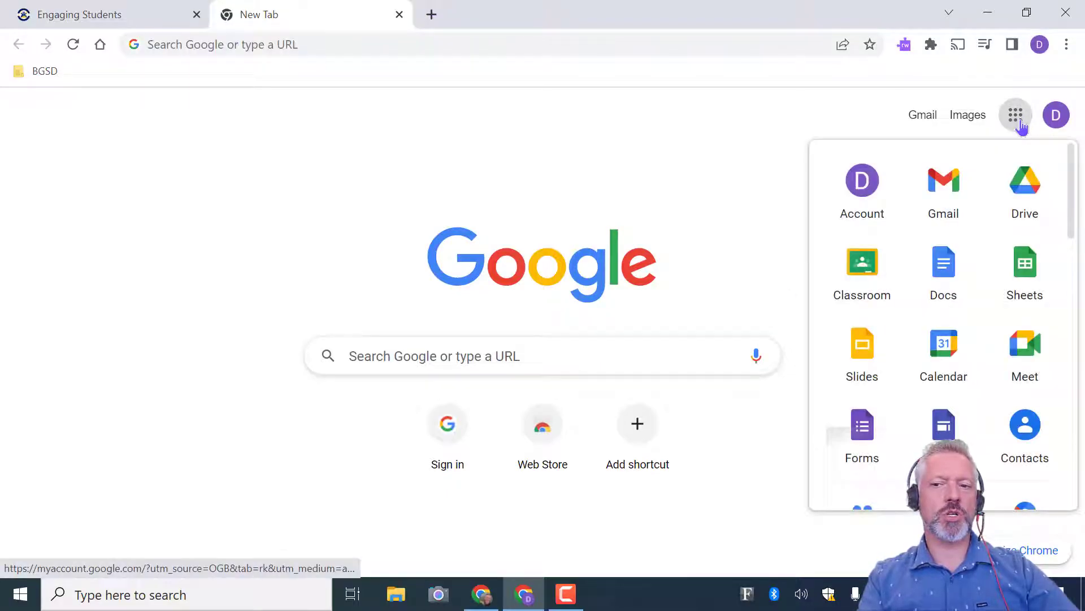
pyautogui.click(856, 271)
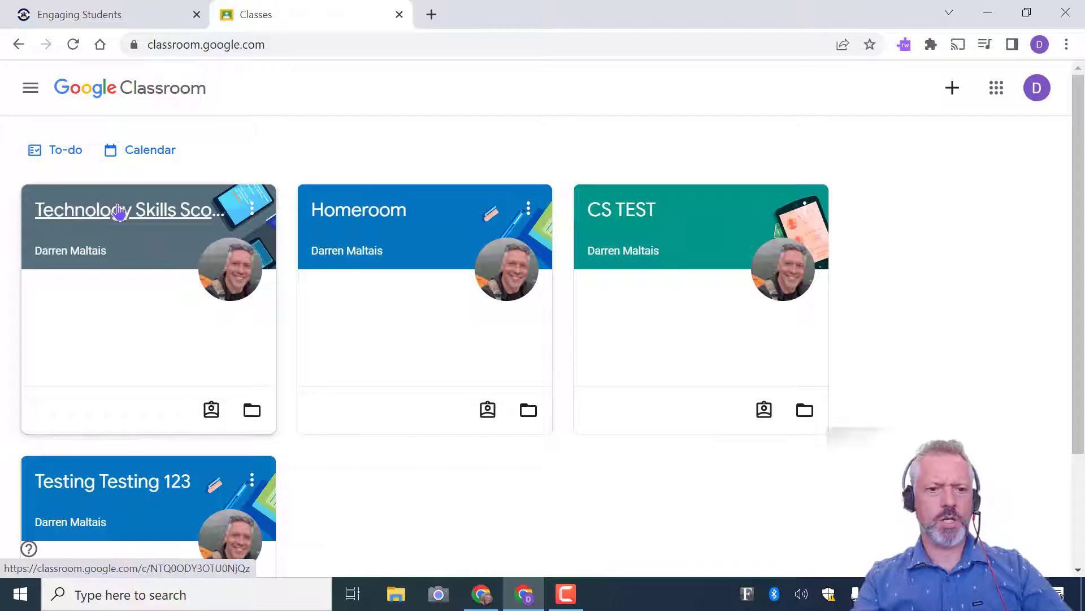
# Enter the Technology Skills Scope and Sequence class and open the Chromebook First Lesson post
pyautogui.click(118, 211)
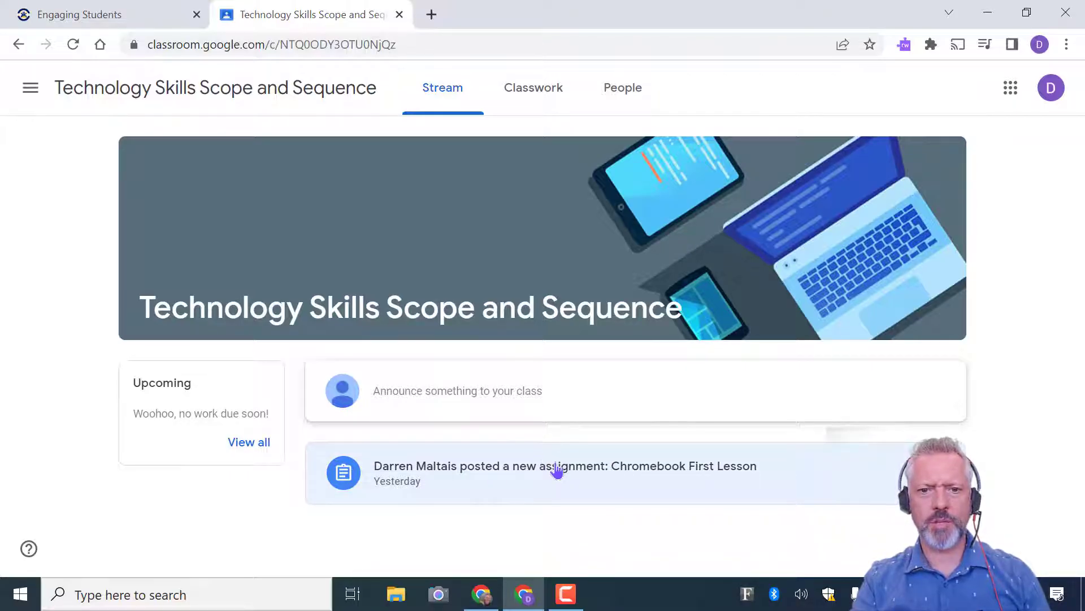
pyautogui.click(535, 96)
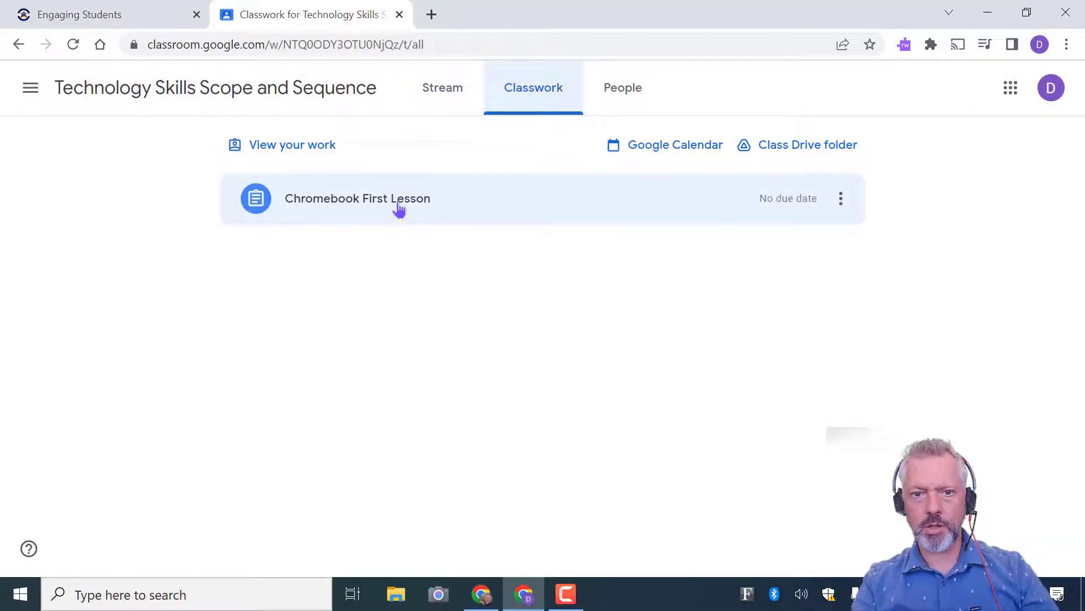
pyautogui.click(462, 107)
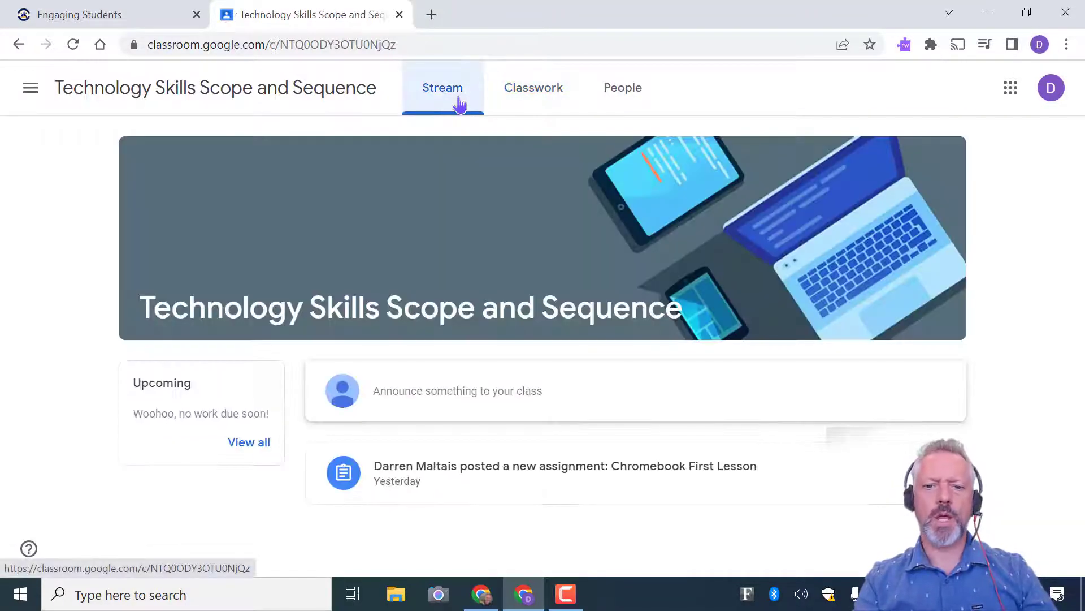
pyautogui.click(540, 474)
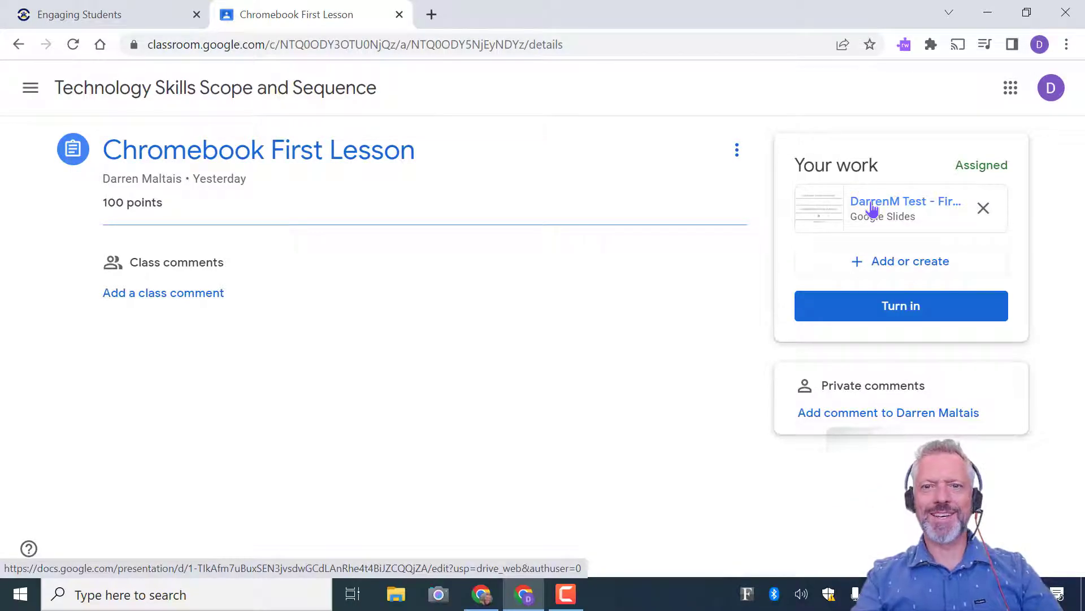
pyautogui.click(872, 209)
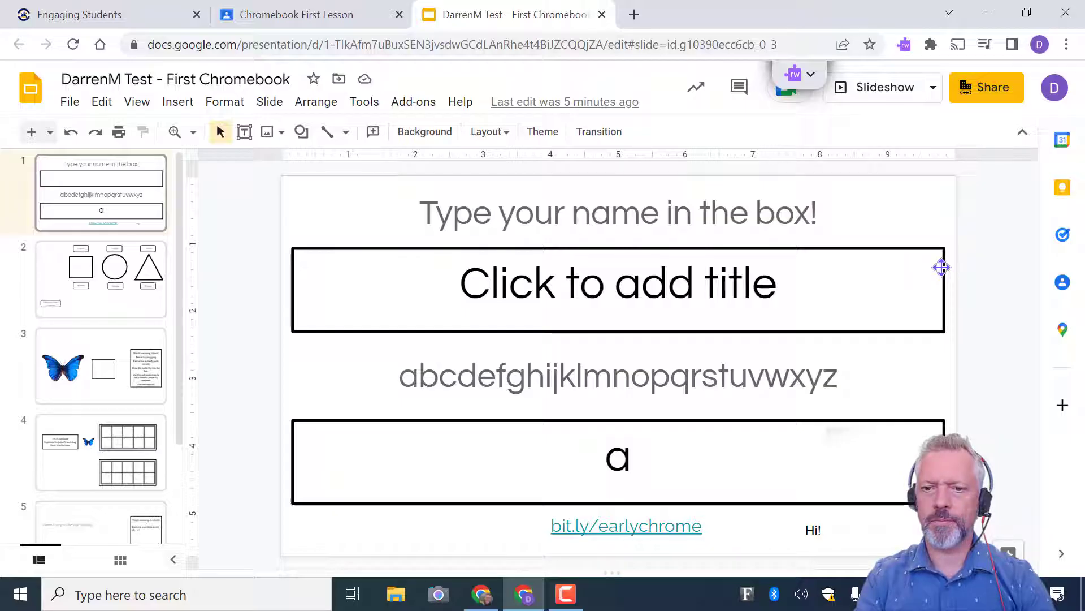
pyautogui.click(512, 281)
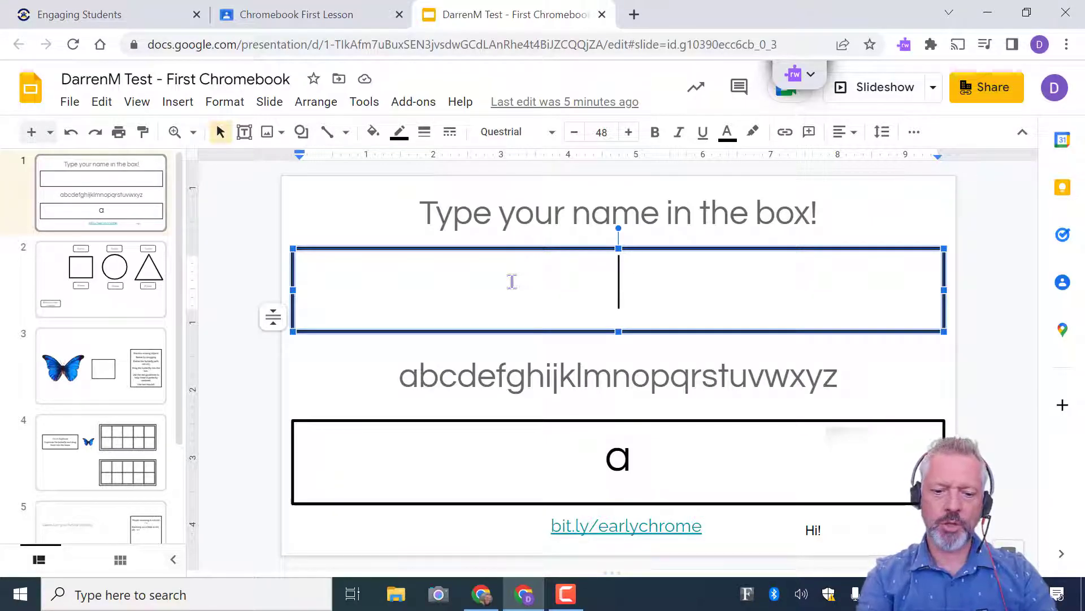
# Type the teacher's name in the name box, deleting the stray gibberish after it
pyautogui.write('Mm')
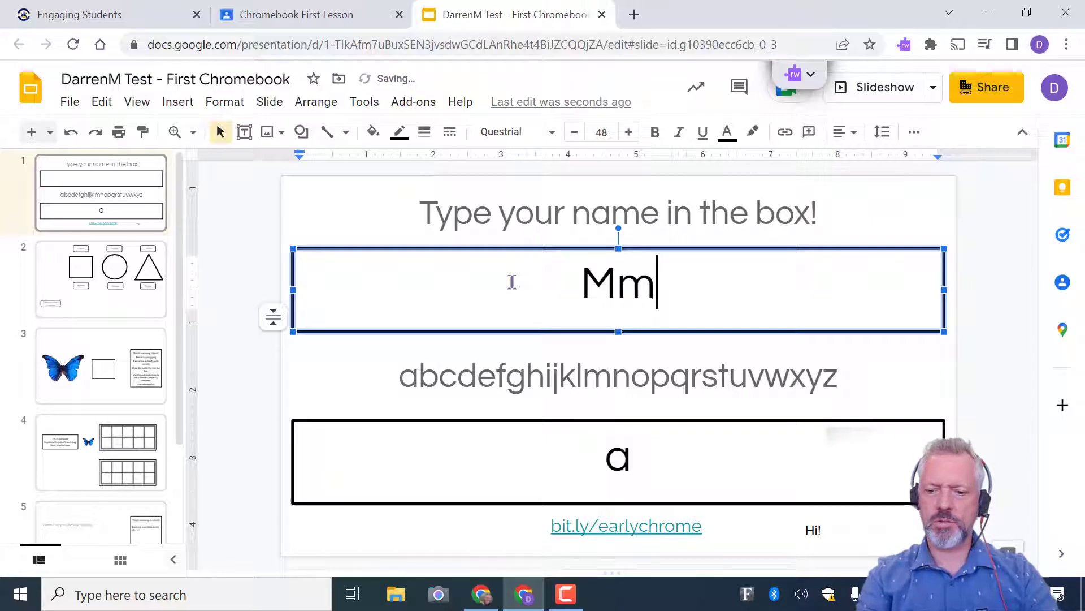
pyautogui.press('BackSpace')
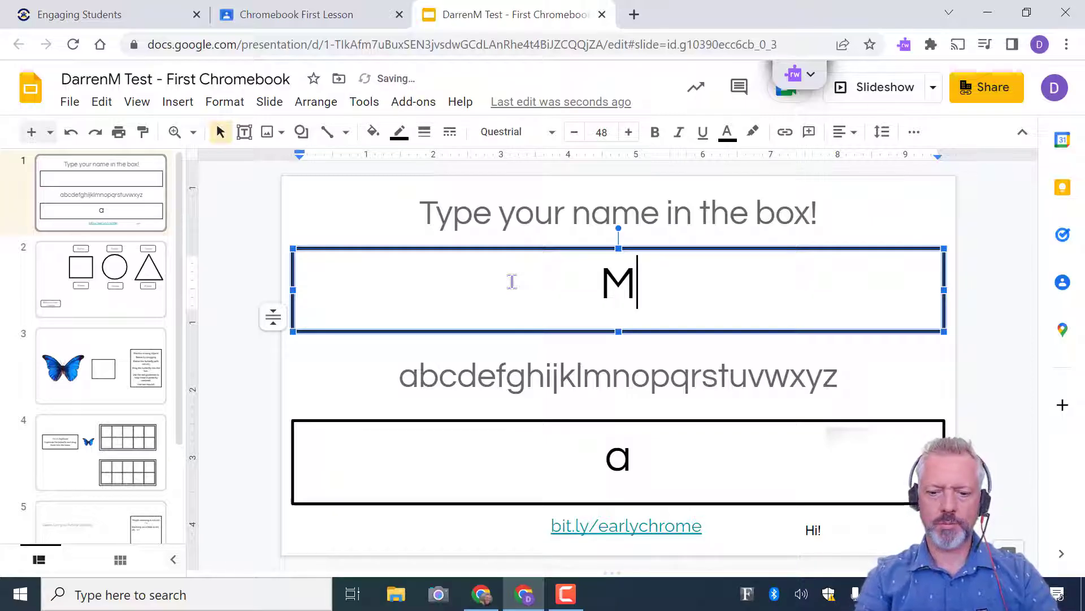
pyautogui.write('r. M')
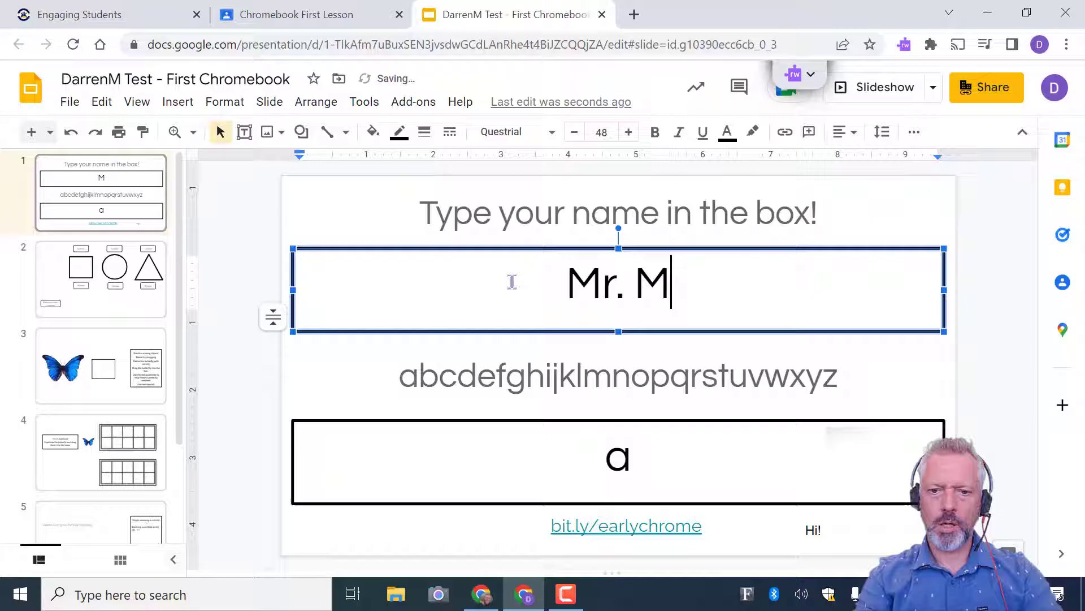
pyautogui.write('altais')
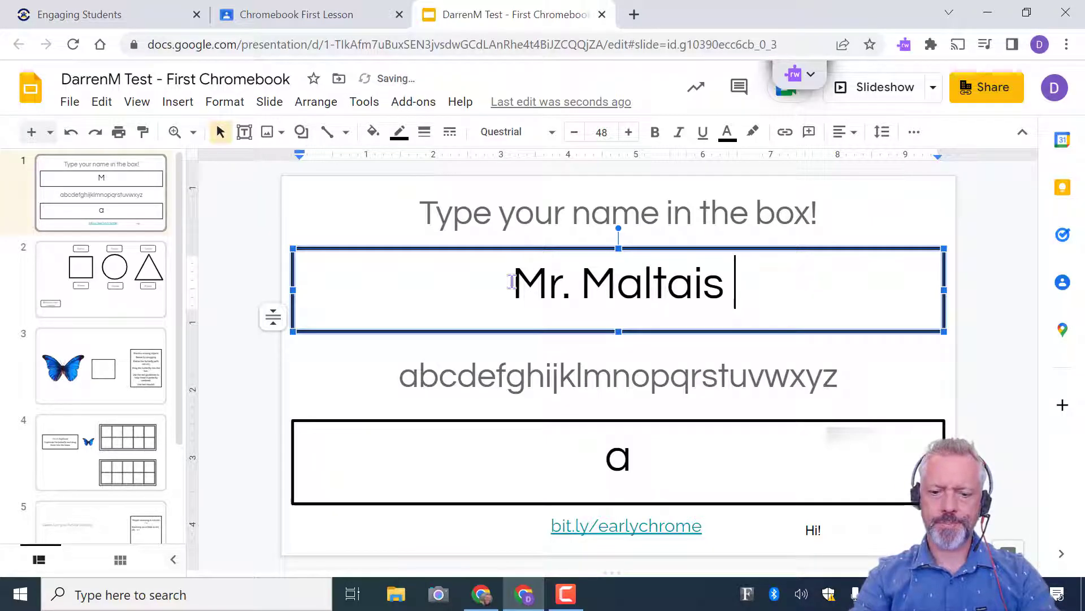
pyautogui.write(' dsadsakjs')
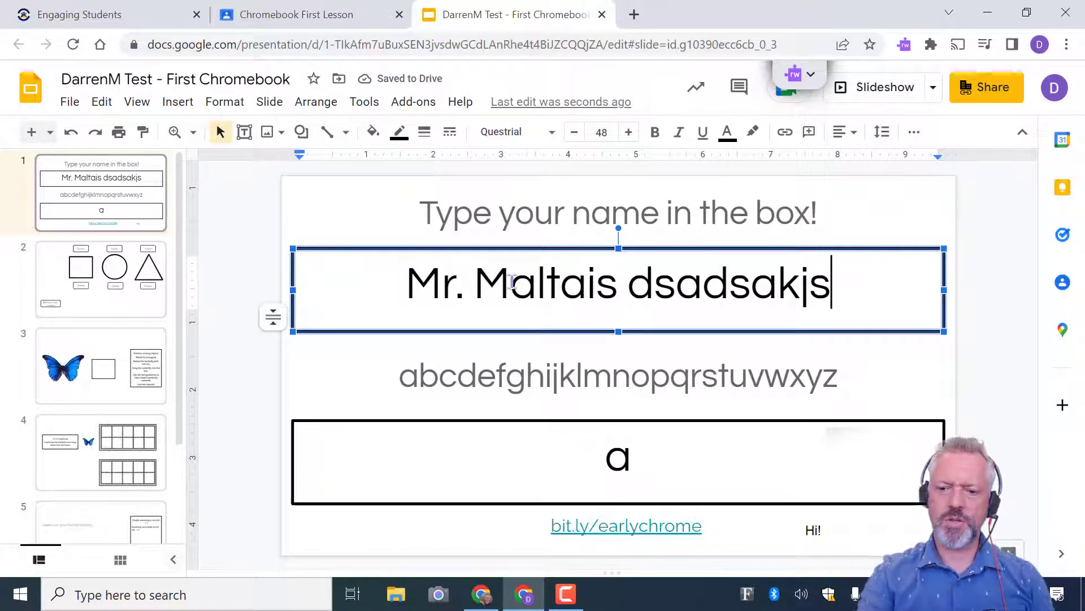
pyautogui.press('BackSpace')
pyautogui.press('BackSpace')
pyautogui.press('BackSpace')
pyautogui.press('BackSpace')
pyautogui.press('BackSpace')
pyautogui.press('BackSpace')
pyautogui.press('BackSpace')
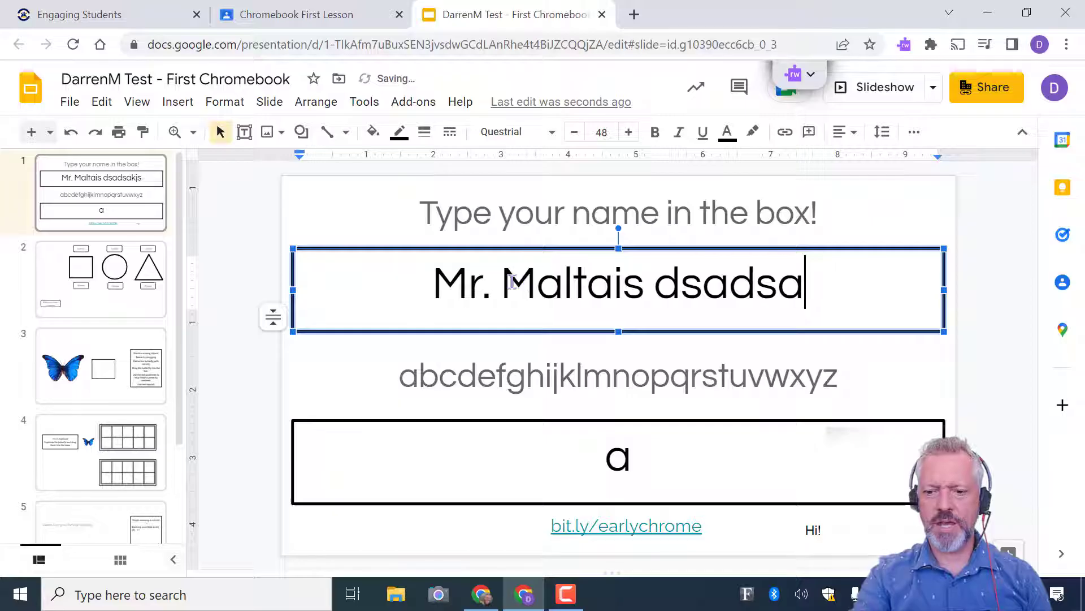
pyautogui.press('BackSpace')
pyautogui.press('BackSpace')
pyautogui.press('BackSpace')
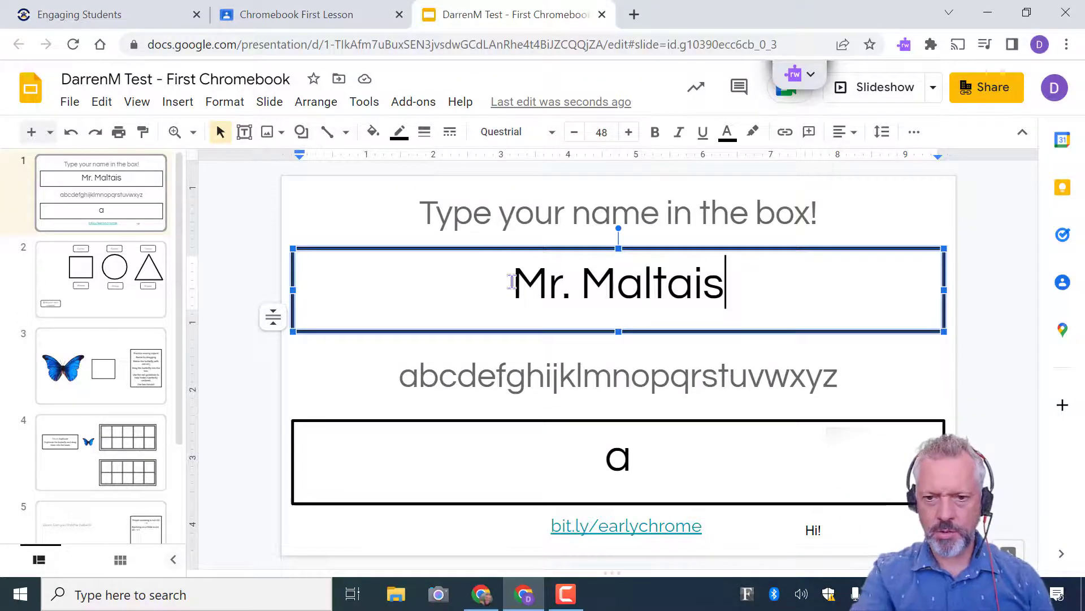
pyautogui.write('hjghjgf')
pyautogui.press('BackSpace')
pyautogui.press('BackSpace')
pyautogui.press('BackSpace')
pyautogui.press('BackSpace')
pyautogui.press('BackSpace')
pyautogui.press('BackSpace')
pyautogui.press('BackSpace')
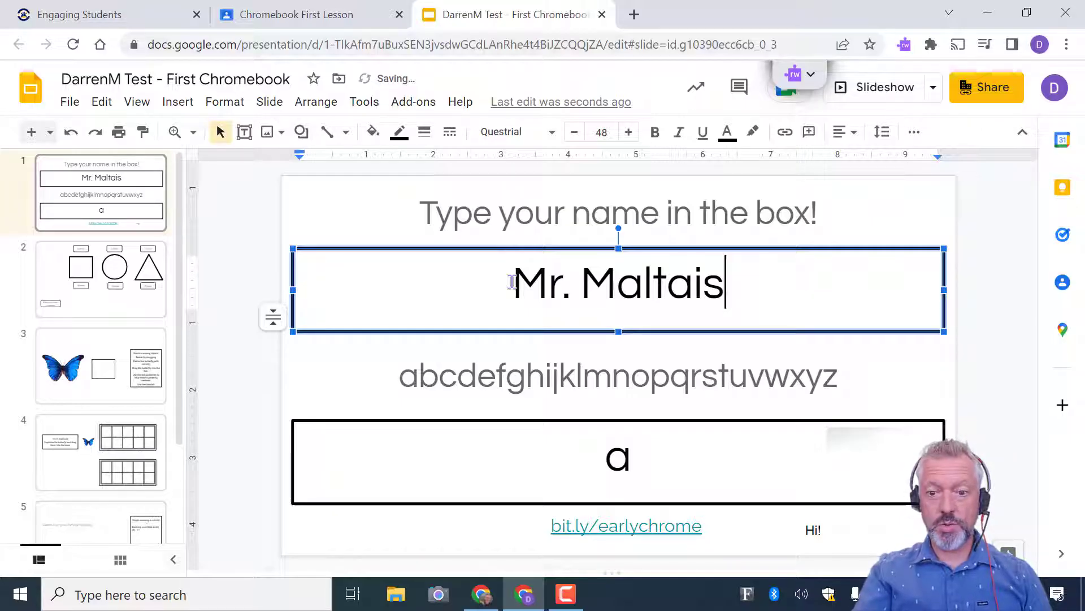
# Correct the end of the surname, removing the extra 'f' letters
pyautogui.press('Left')
pyautogui.press('Left')
pyautogui.press('Left')
pyautogui.press('Left')
pyautogui.press('Left')
pyautogui.press('Left')
pyautogui.press('Left')
pyautogui.press('Left')
pyautogui.press('Right')
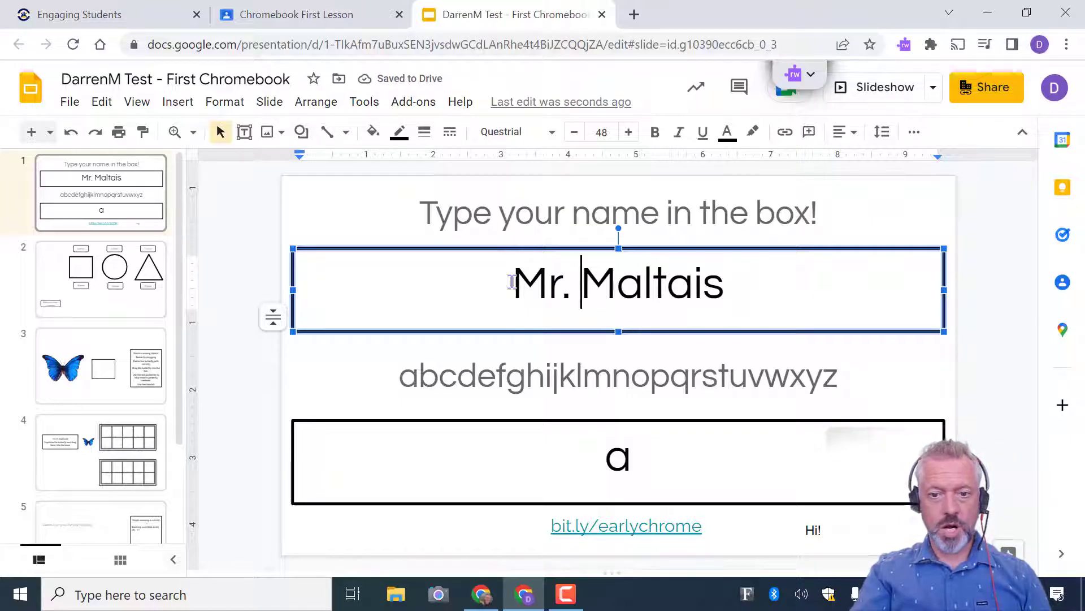
pyautogui.press('Right')
pyautogui.press('Right')
pyautogui.press('Right')
pyautogui.press('Right')
pyautogui.press('Right')
pyautogui.press('Right')
pyautogui.press('Left')
pyautogui.press('Left')
pyautogui.press('Left')
pyautogui.press('Left')
pyautogui.press('Left')
pyautogui.press('Left')
pyautogui.press('Left')
pyautogui.press('Left')
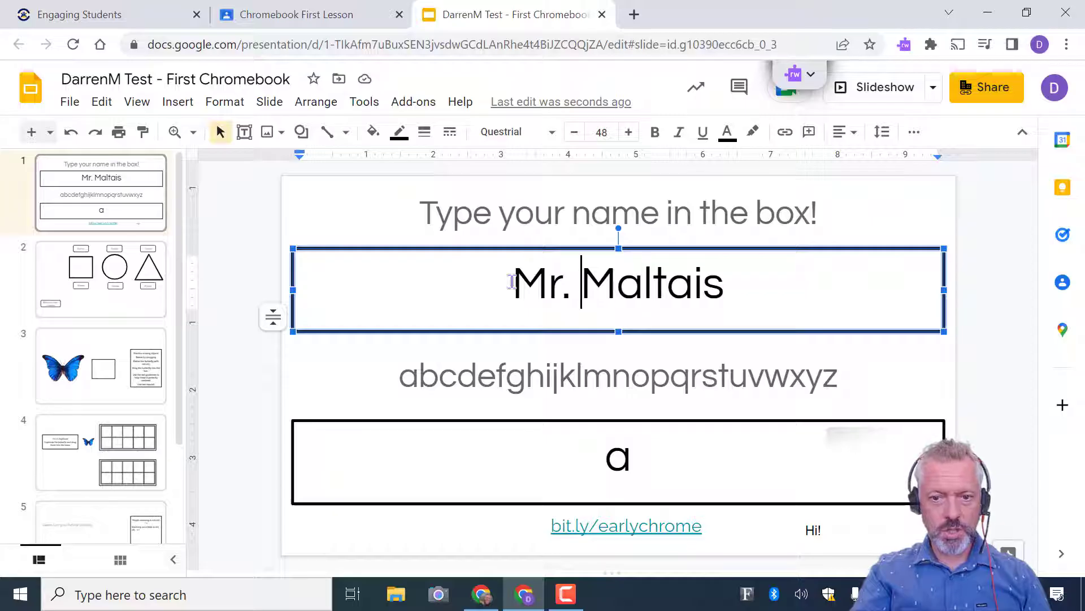
pyautogui.press('Right')
pyautogui.press('Right')
pyautogui.press('Right')
pyautogui.press('Right')
pyautogui.press('Right')
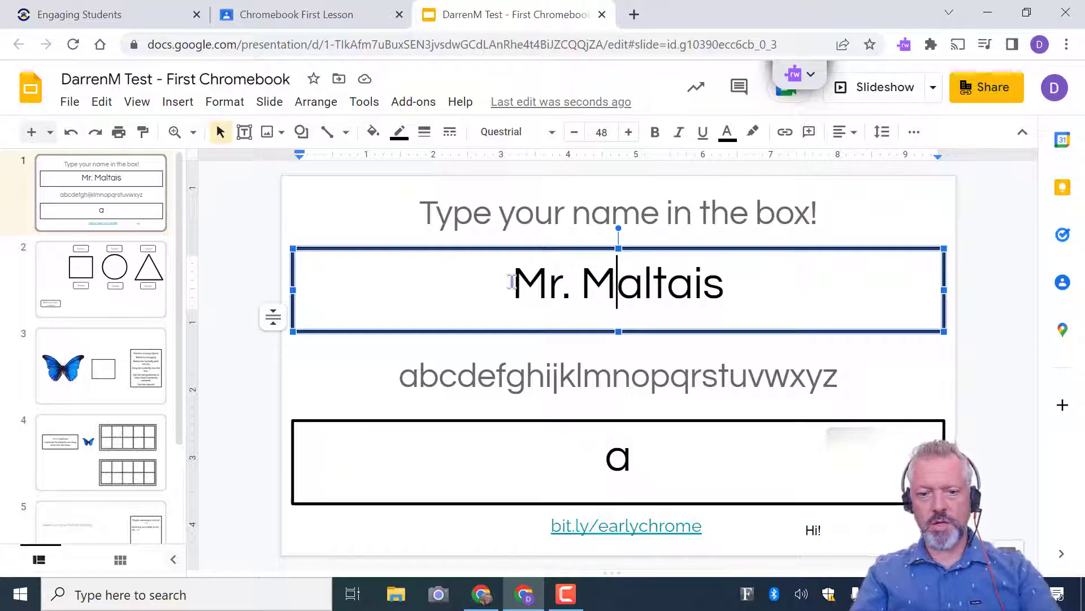
pyautogui.write('ffff')
pyautogui.press('BackSpace')
pyautogui.press('BackSpace')
pyautogui.press('BackSpace')
pyautogui.press('BackSpace')
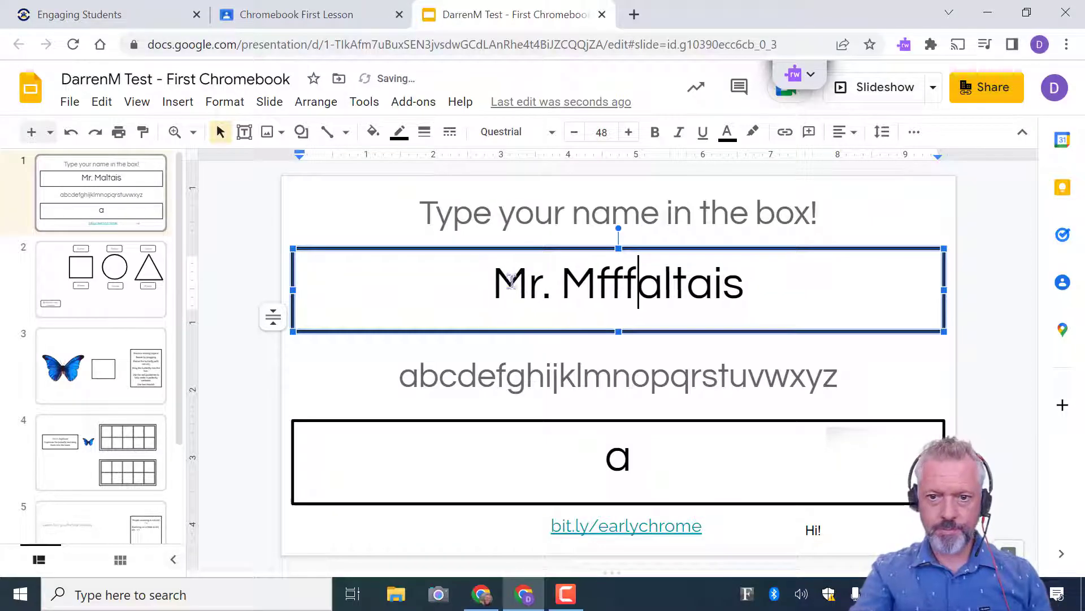
pyautogui.press('Right')
pyautogui.press('Right')
pyautogui.press('Right')
pyautogui.press('Right')
pyautogui.press('Right')
pyautogui.press('Right')
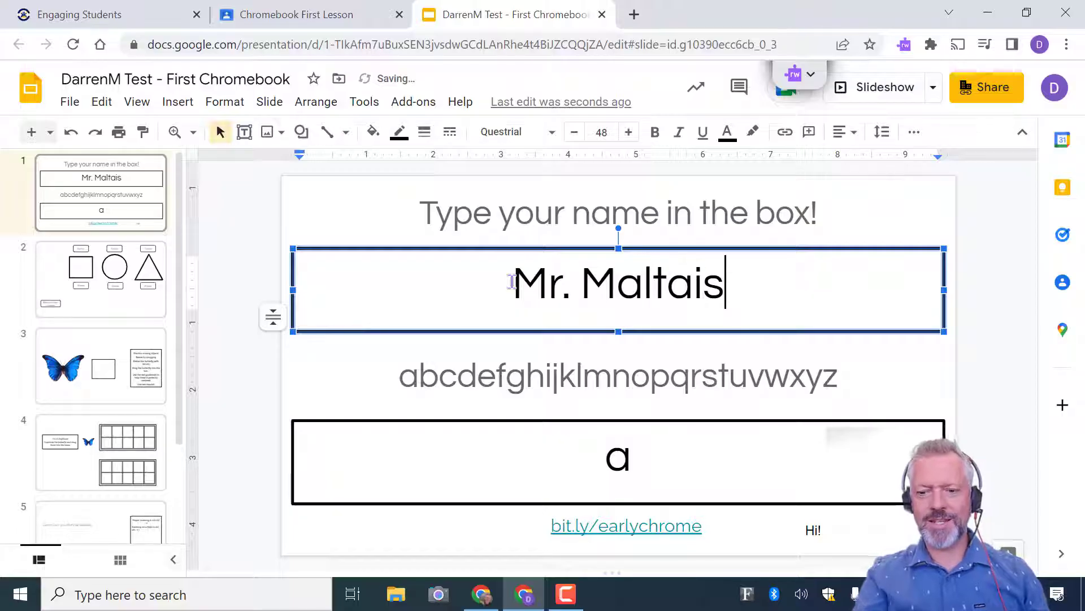
pyautogui.press('BackSpace')
pyautogui.write('s')
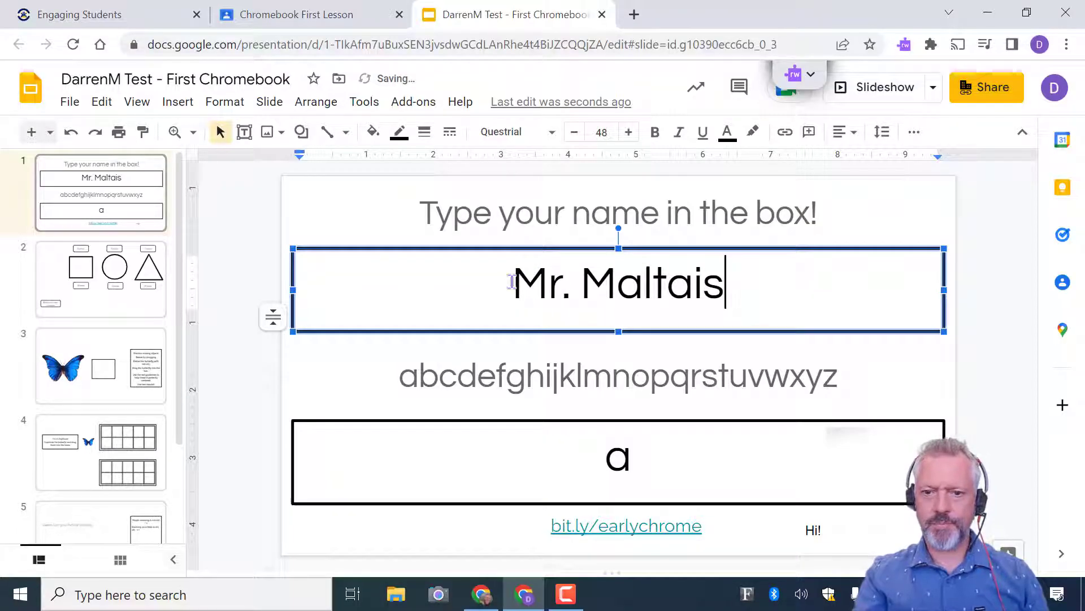
# Check the name by clicking through it, then deselect the name box
pyautogui.click(616, 283)
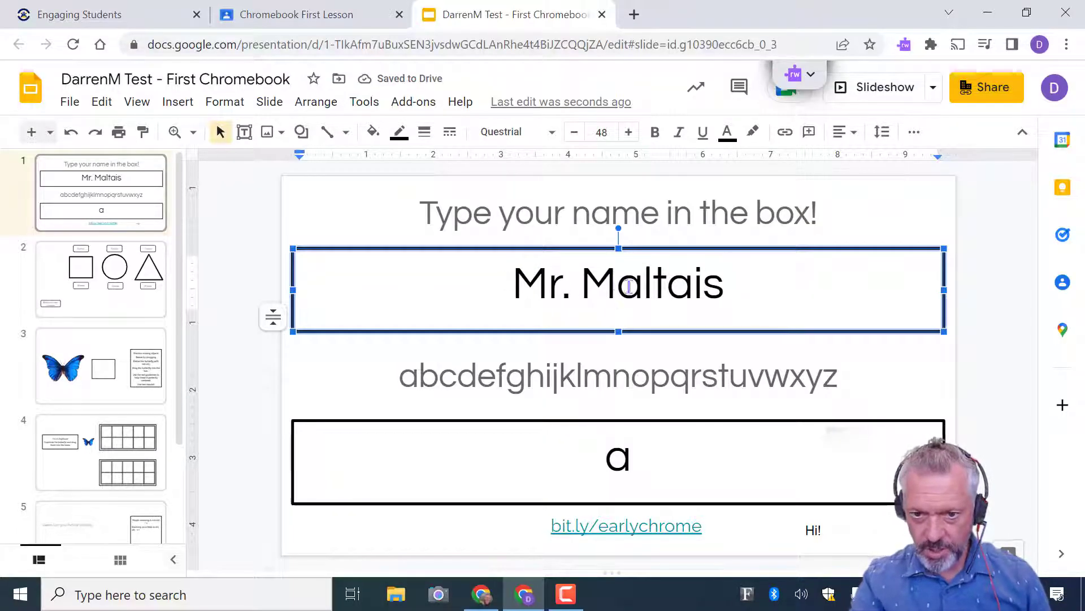
pyautogui.click(642, 283)
pyautogui.click(675, 285)
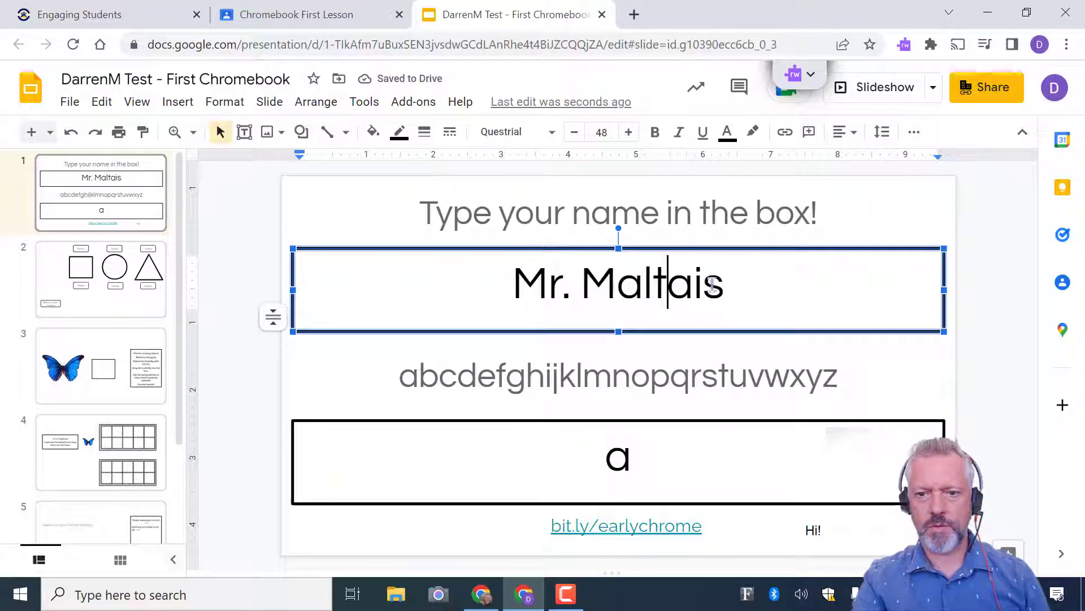
pyautogui.click(729, 285)
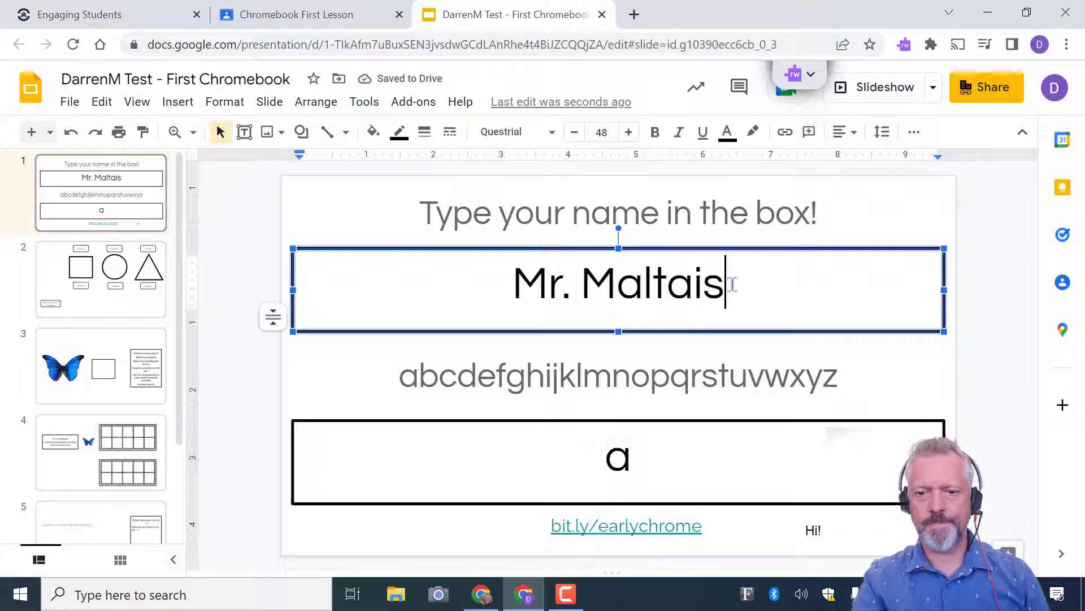
pyautogui.click(978, 226)
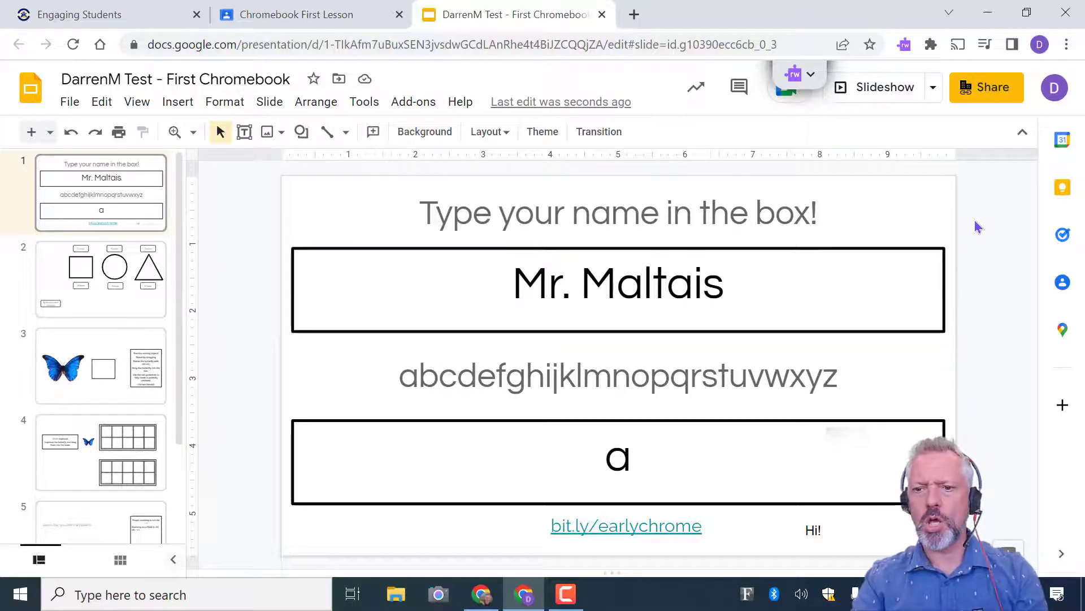
# Nudge the name box around with arrow keys, ending slightly above its original spot
pyautogui.click(939, 269)
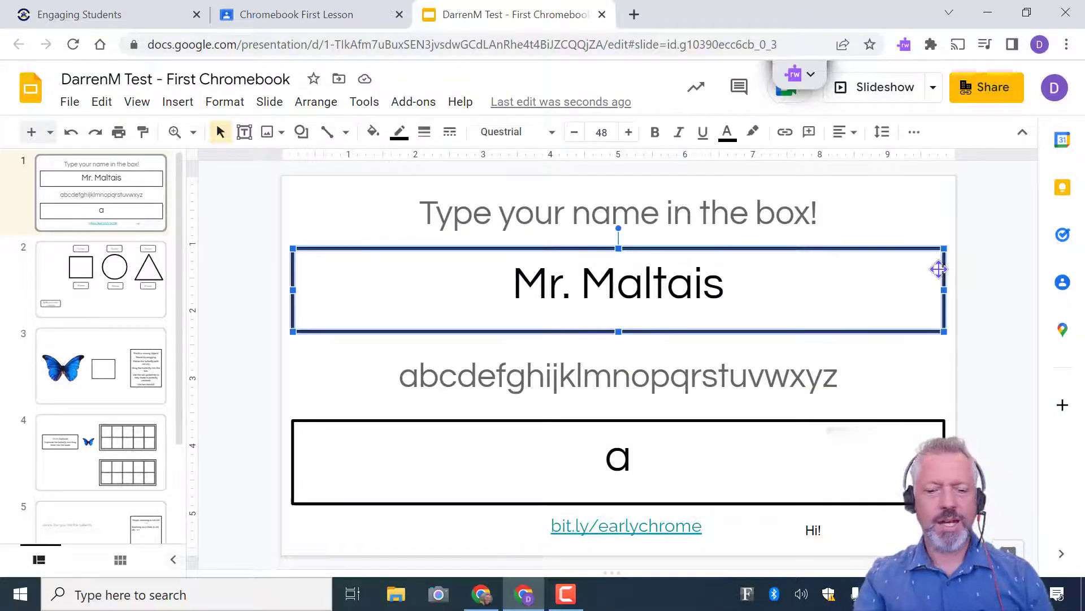
pyautogui.press('Left')
pyautogui.press('Left')
pyautogui.press('Left')
pyautogui.press('Left')
pyautogui.press('Left')
pyautogui.press('Left')
pyautogui.press('Left')
pyautogui.press('Left')
pyautogui.press('Up')
pyautogui.press('Up')
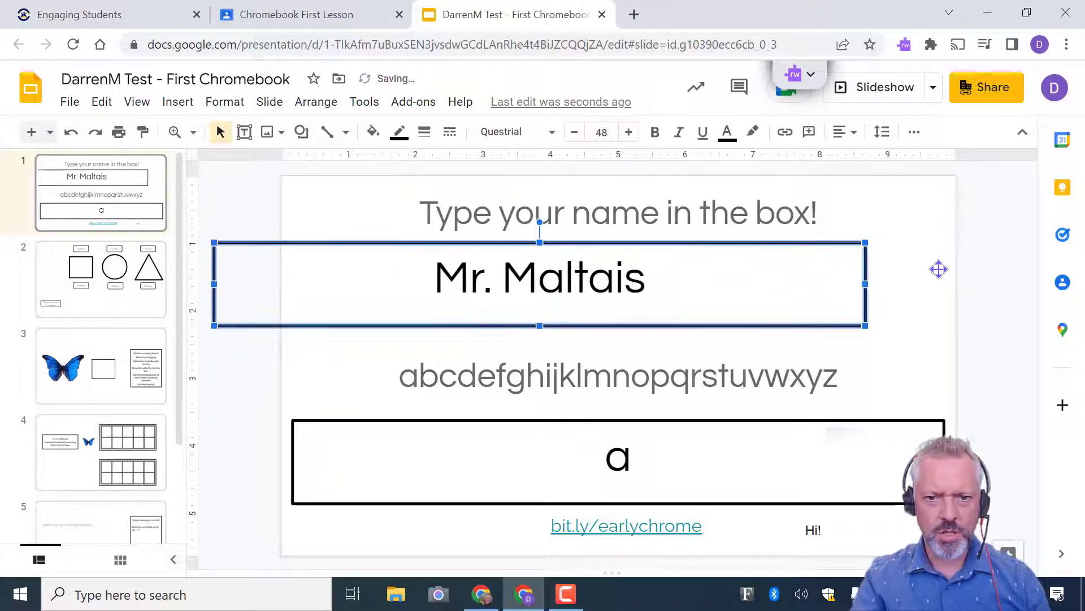
pyautogui.press('Right')
pyautogui.press('Right')
pyautogui.press('Right')
pyautogui.press('Right')
pyautogui.press('Down')
pyautogui.press('Right')
pyautogui.press('Right')
pyautogui.press('Right')
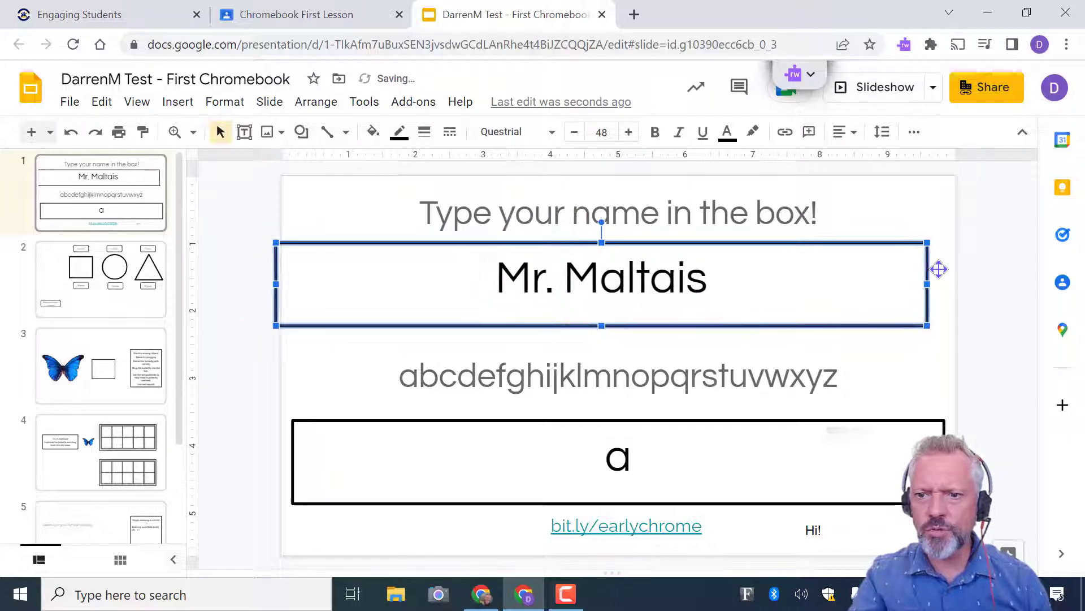
pyautogui.press('Right')
pyautogui.press('Right')
pyautogui.press('Down')
pyautogui.press('Down')
pyautogui.press('Down')
pyautogui.press('Down')
pyautogui.press('Down')
pyautogui.press('Up')
pyautogui.press('Up')
pyautogui.press('Up')
pyautogui.press('Up')
pyautogui.press('Up')
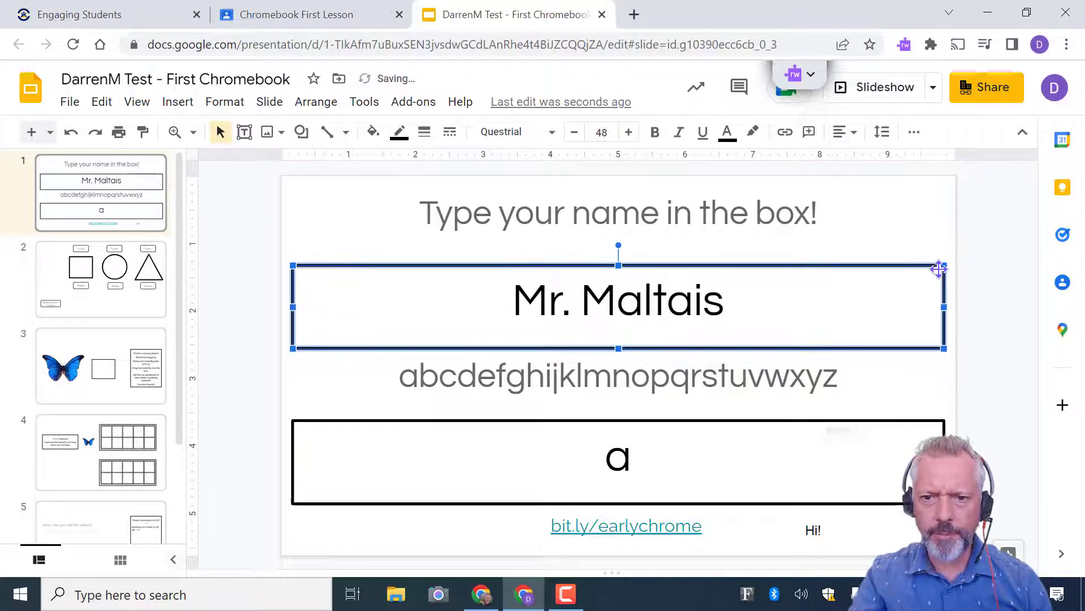
pyautogui.press('Up')
pyautogui.press('Down')
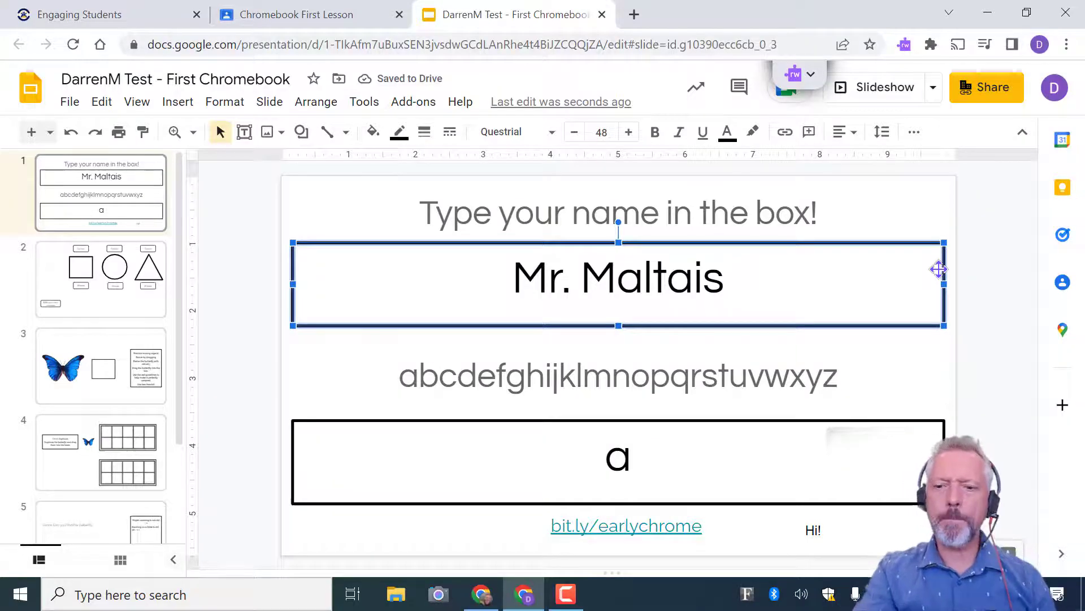
# Delete the name box and restore it with Undo
pyautogui.press('Delete')
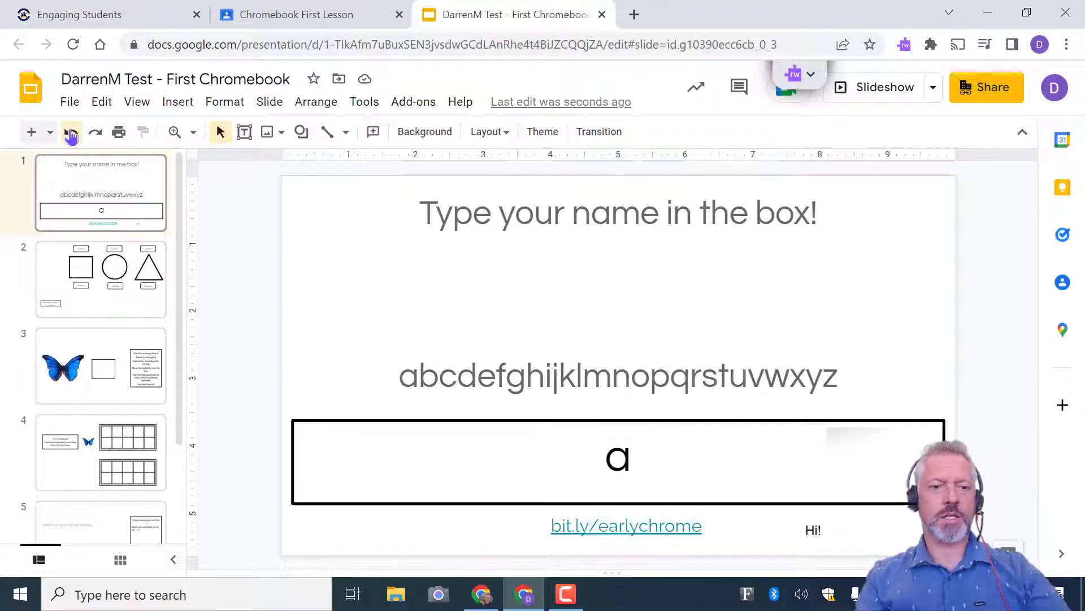
pyautogui.click(70, 134)
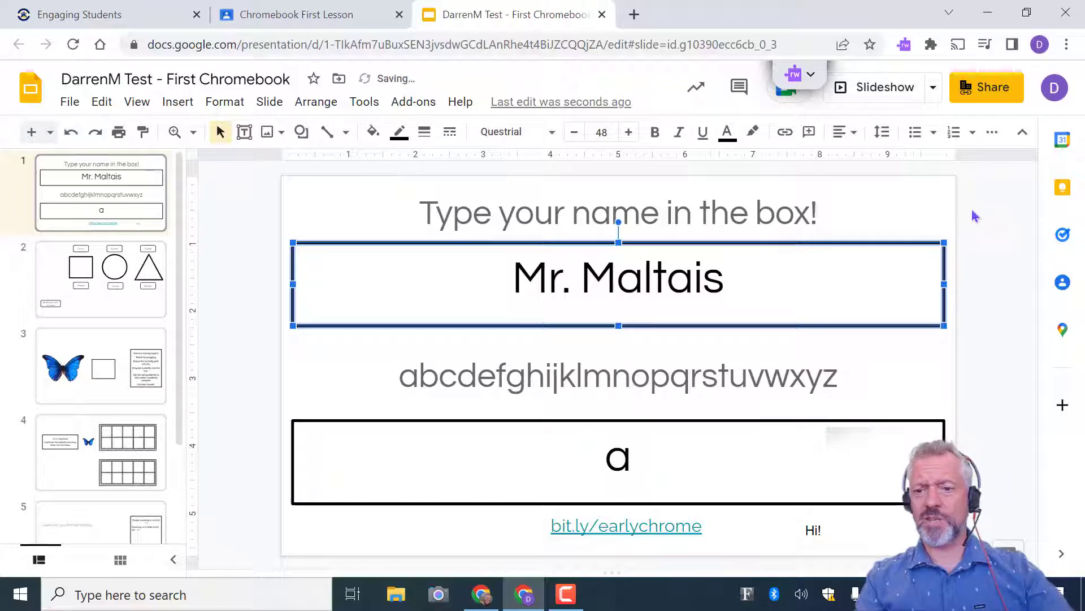
pyautogui.moveTo(904, 206); pyautogui.dragTo(528, 412)
pyautogui.click(67, 136)
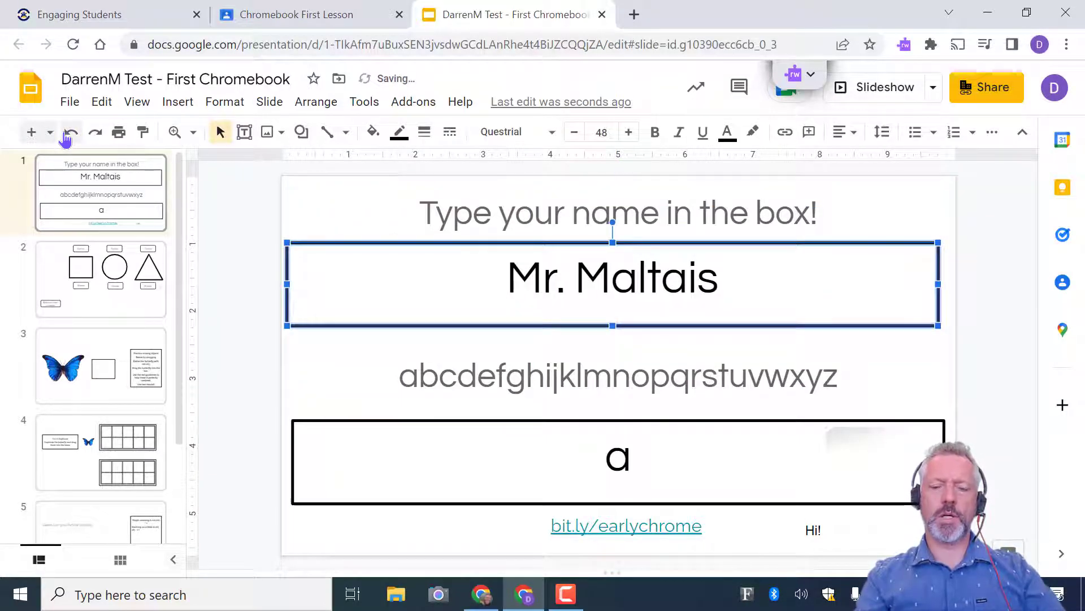
pyautogui.click(67, 136)
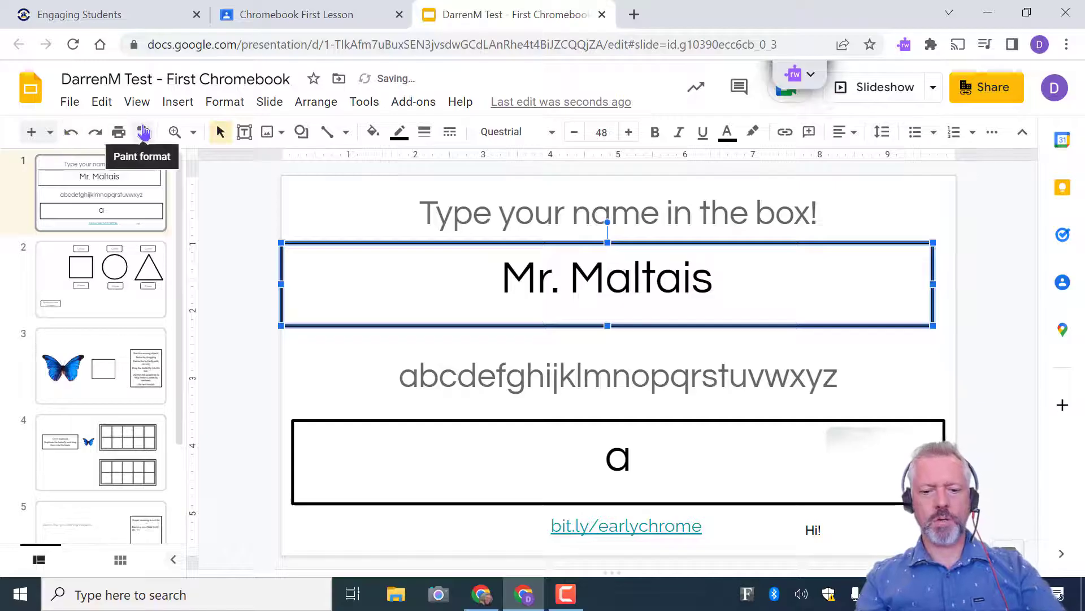
pyautogui.press('Return')
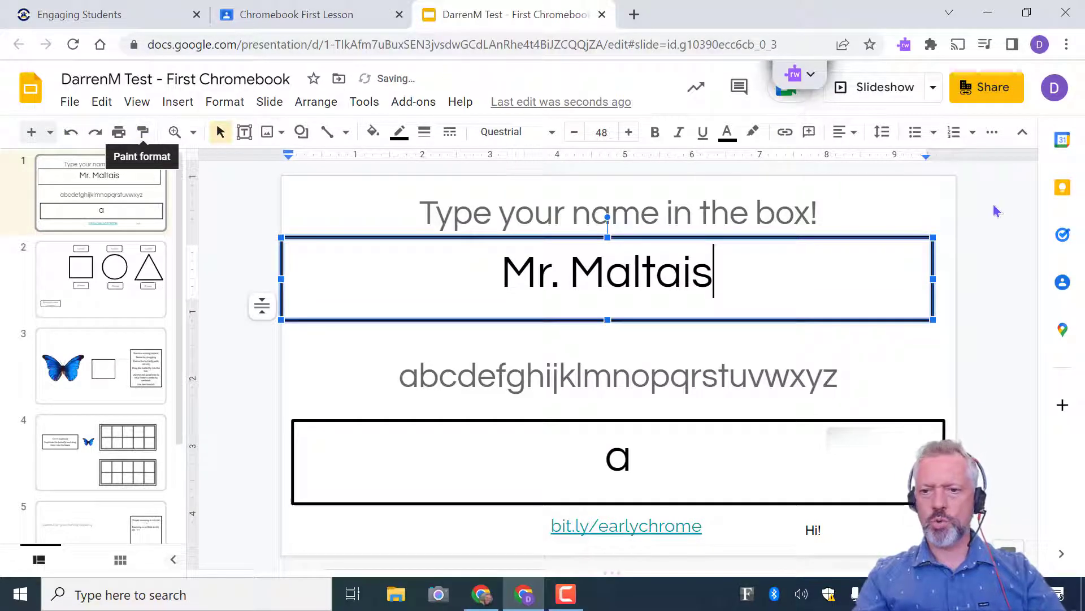
# Clear and restore all slide objects, then shift the name box slightly down and right
pyautogui.moveTo(1001, 208); pyautogui.dragTo(502, 451)
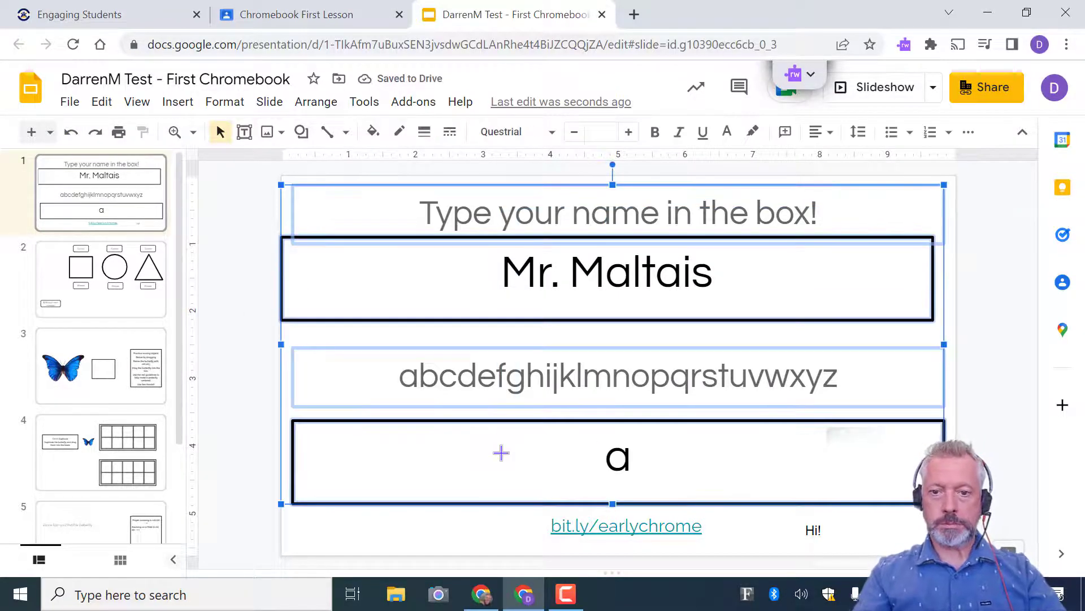
pyautogui.press('Delete')
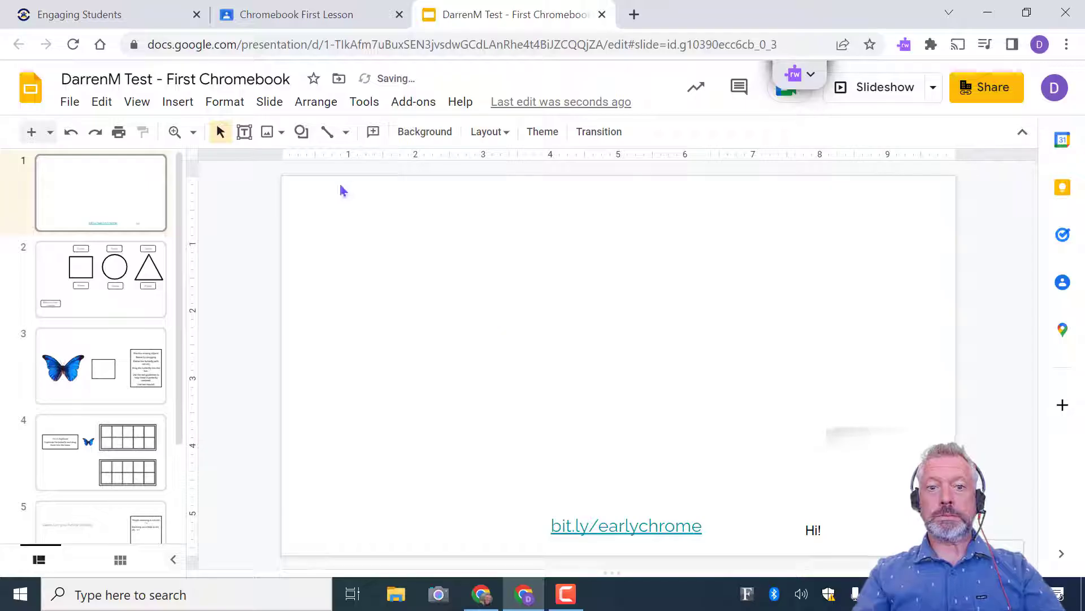
pyautogui.click(69, 134)
pyautogui.click(993, 269)
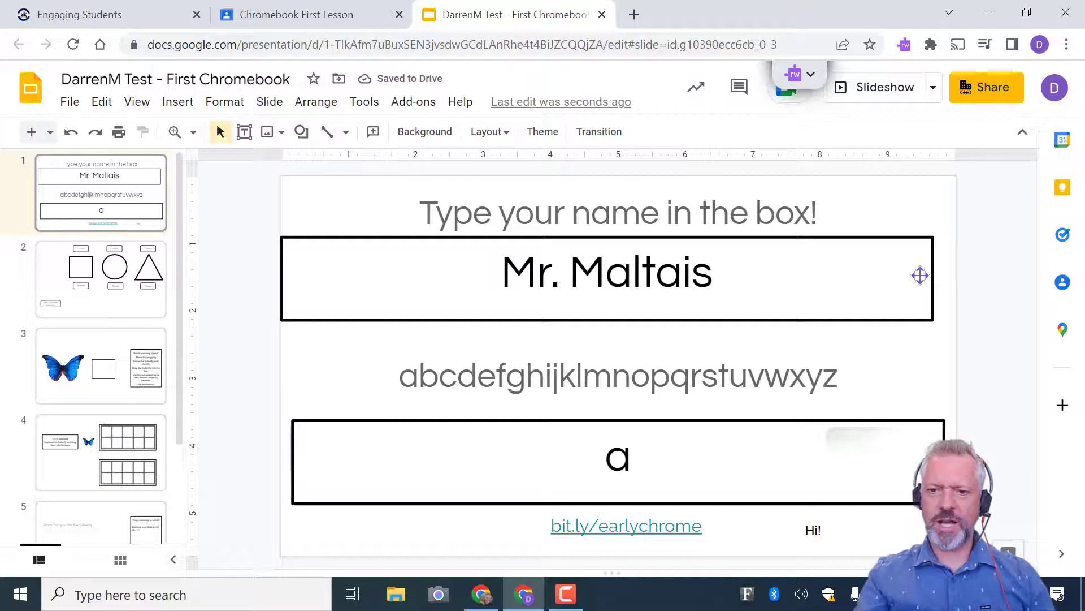
pyautogui.moveTo(920, 275); pyautogui.dragTo(922, 287)
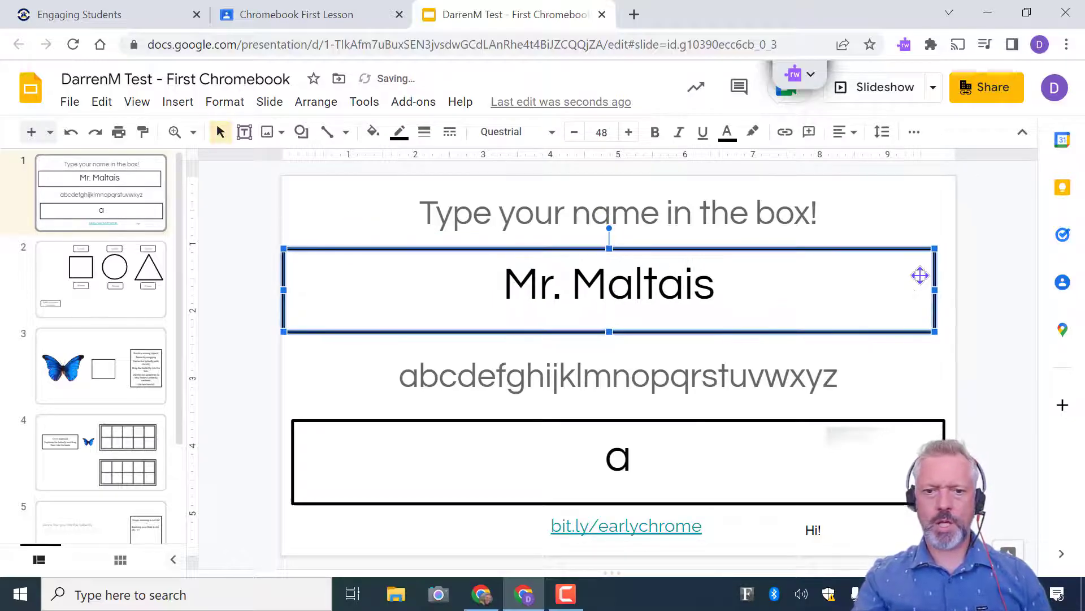
pyautogui.press('Right')
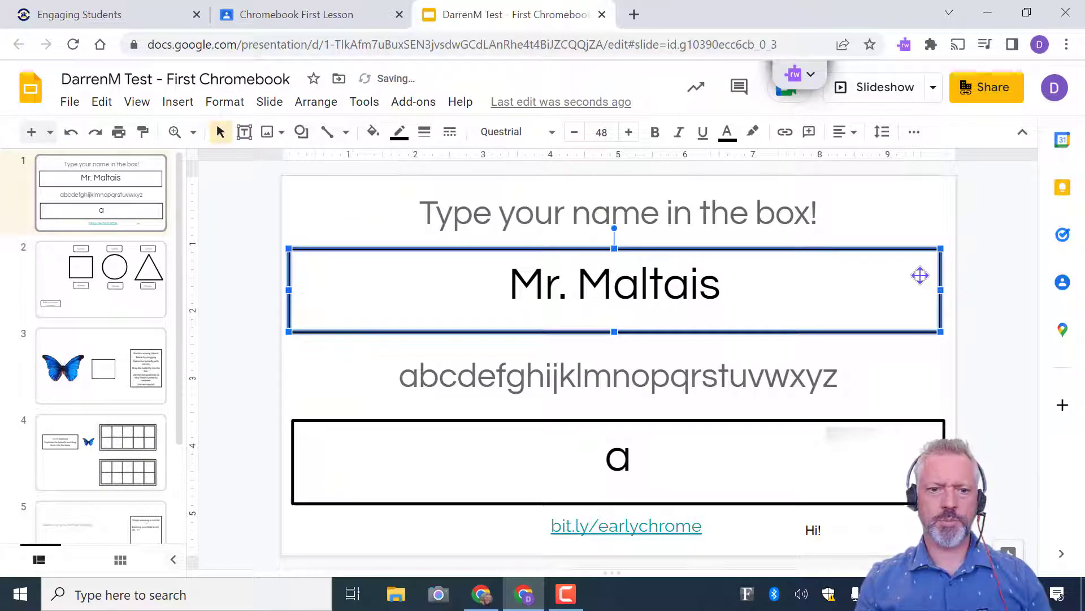
# Delete the 'Hi!' text box at the bottom of slide 1
pyautogui.click(640, 466)
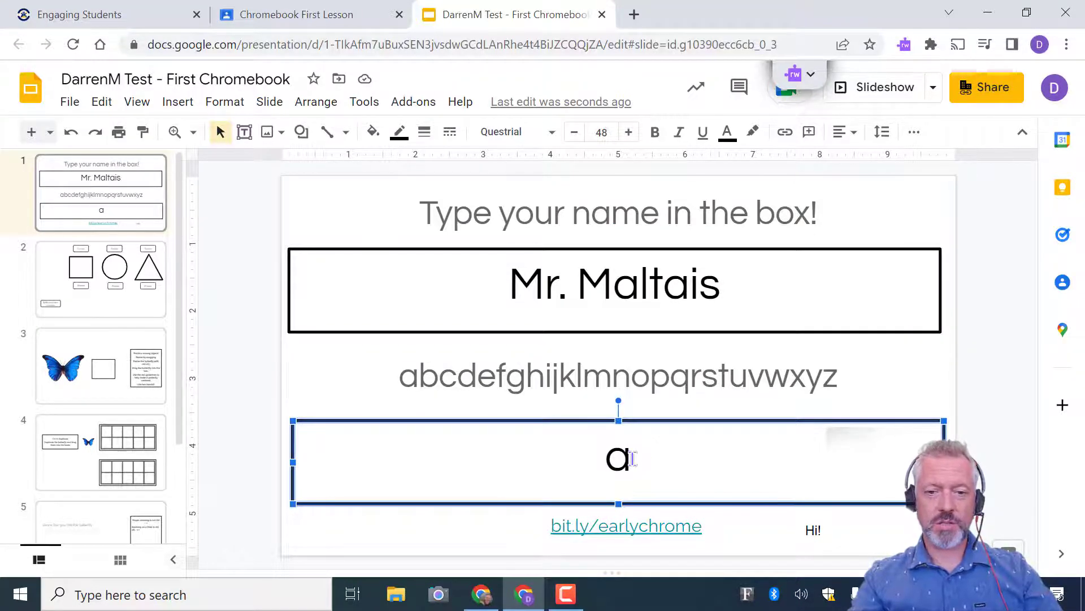
pyautogui.click(826, 530)
pyautogui.press('Delete')
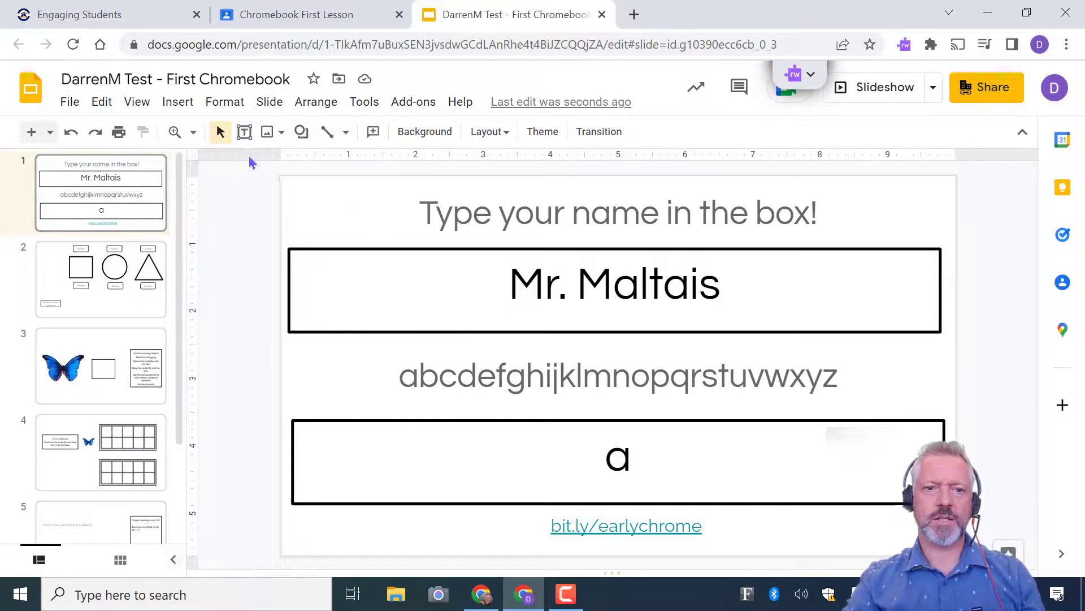
# Draw a text box reading 'Hi!' beside the bit.ly/earlychrome link
pyautogui.click(243, 134)
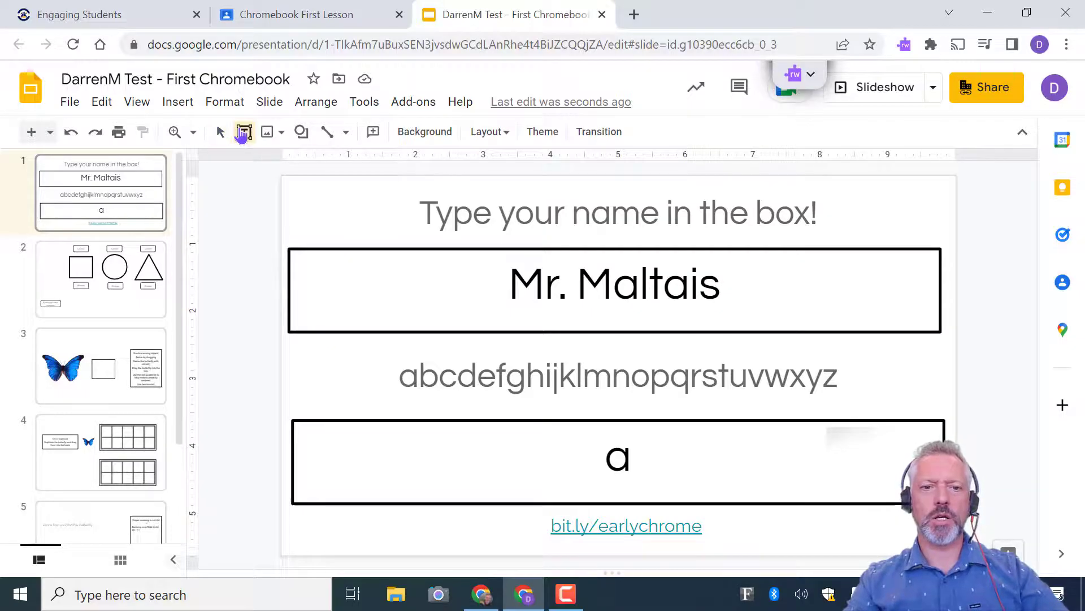
pyautogui.moveTo(731, 509); pyautogui.dragTo(943, 540)
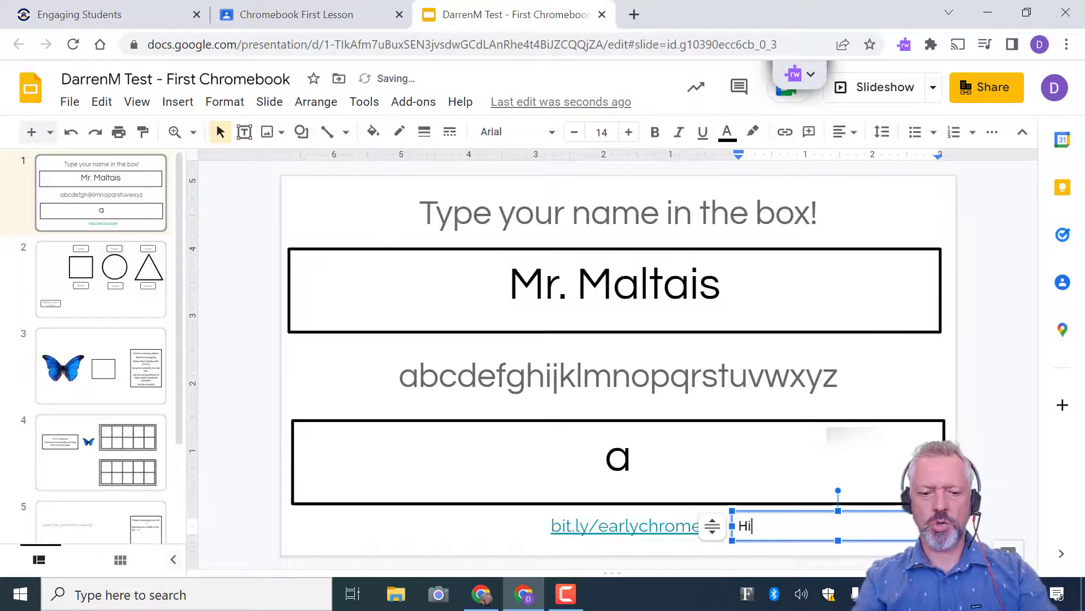
pyautogui.click(1028, 385)
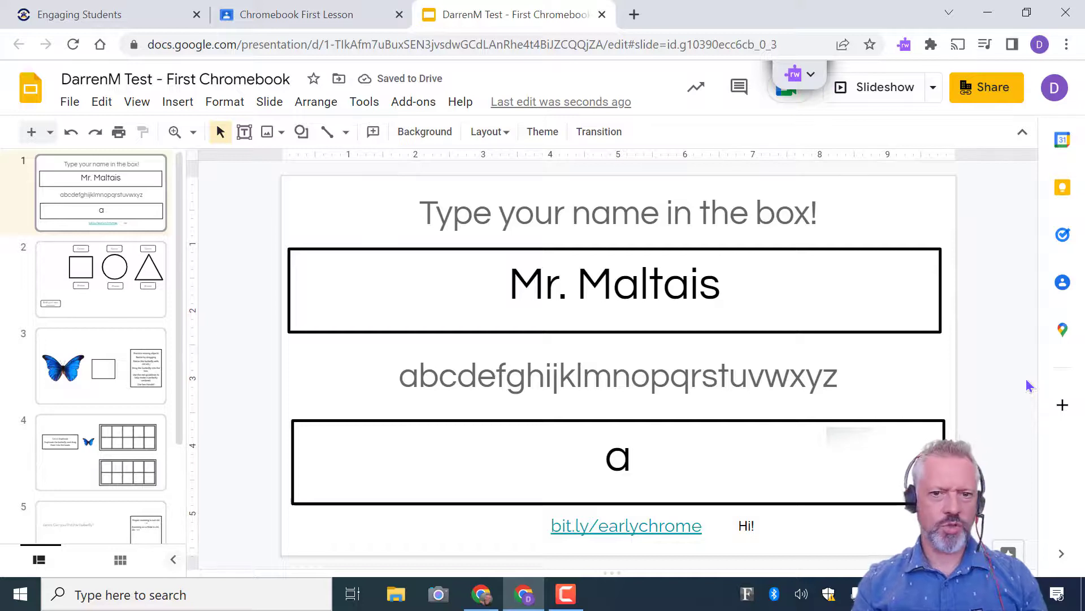